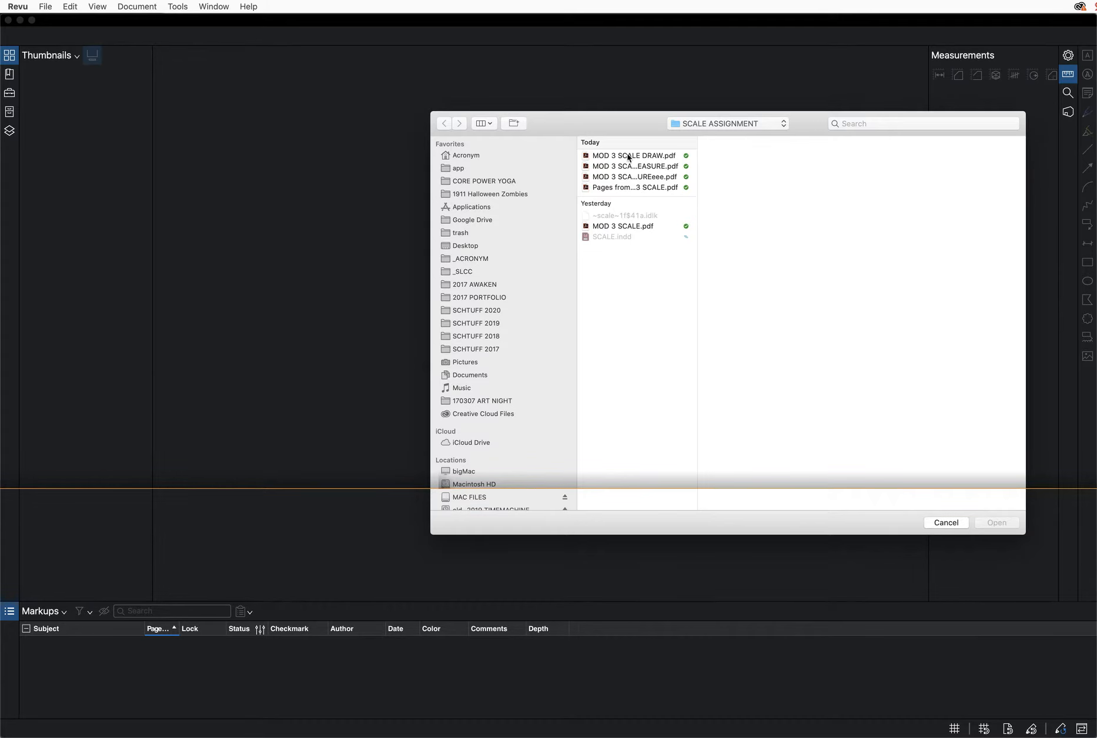
Open MOD 3 SCALE DRAW.pdf from the SCALE ASSIGNMENT folder.
{"action": "left_click", "coordinate": [624, 156]}
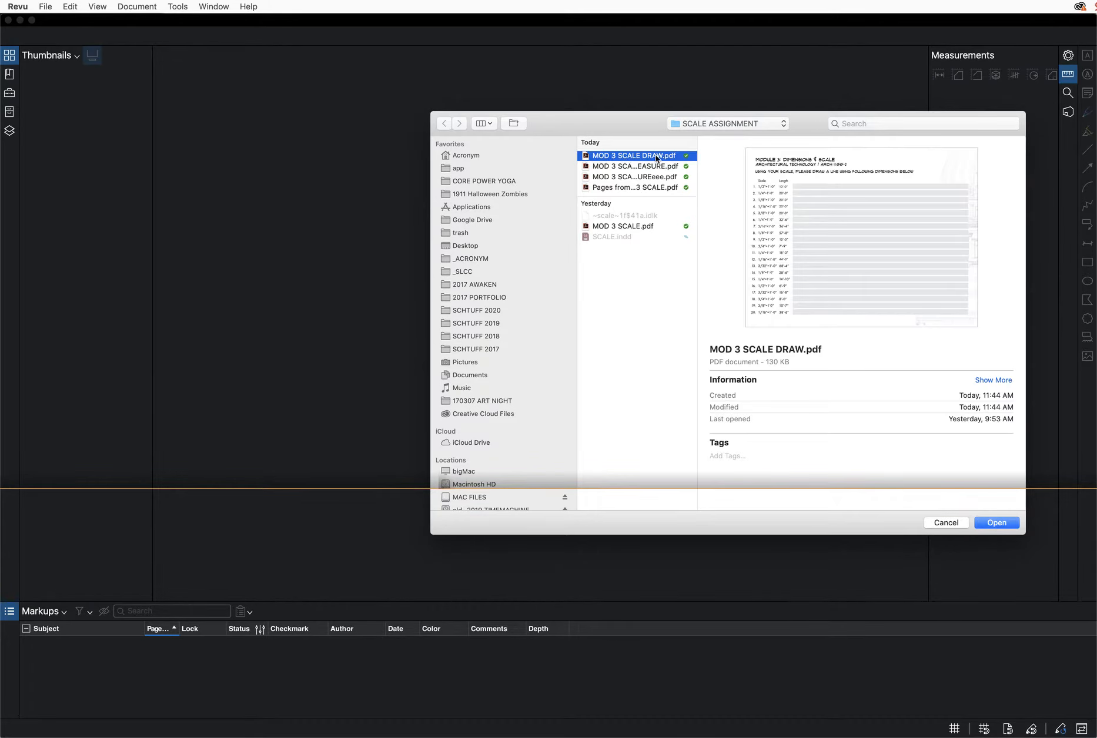
{"action": "left_click", "coordinate": [994, 523]}
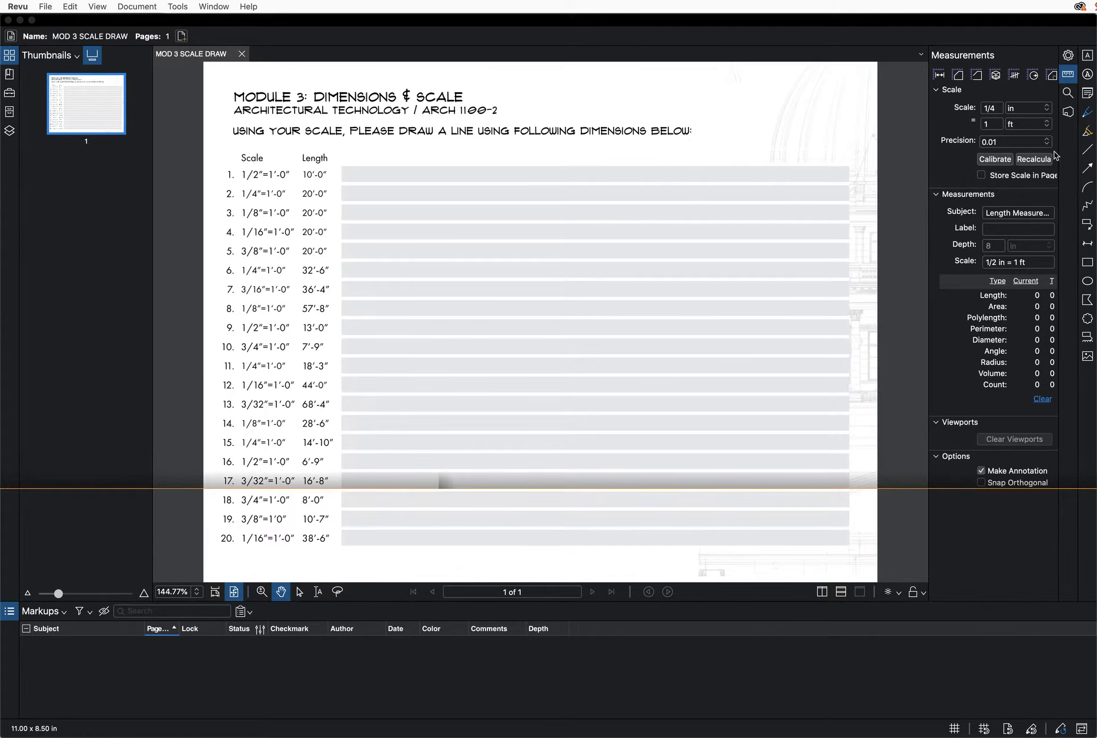
{"action": "left_click", "coordinate": [1087, 152]}
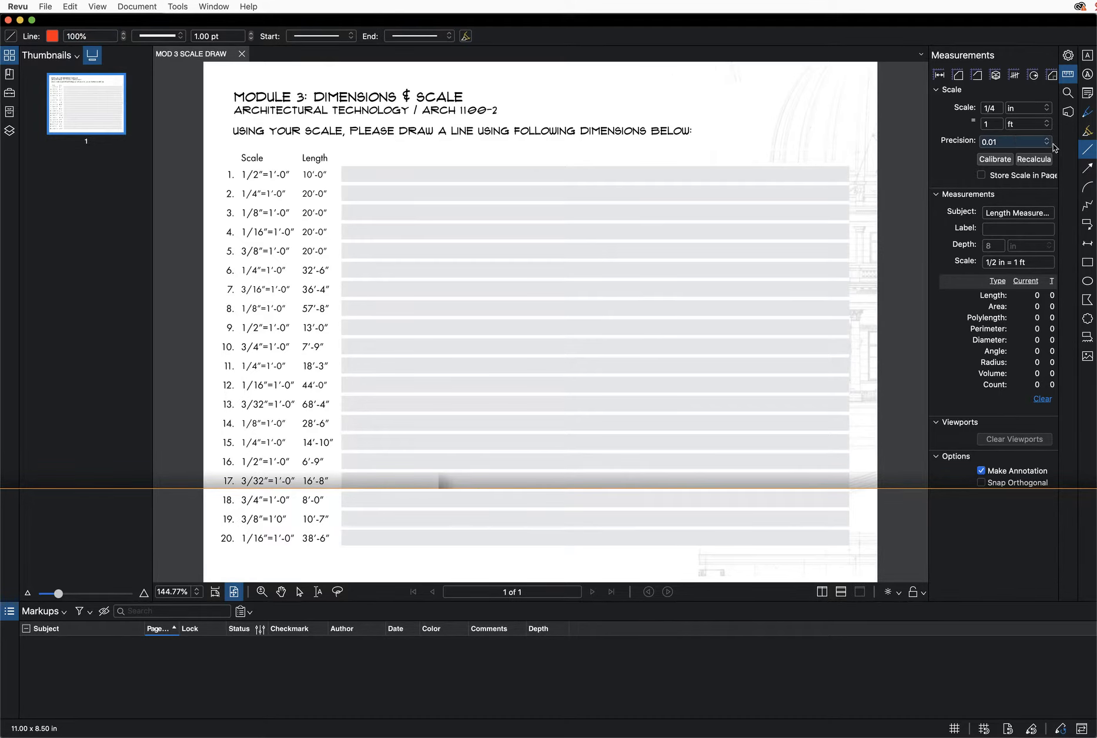
{"action": "left_click", "coordinate": [175, 7]}
{"action": "mouse_move", "coordinate": [191, 21]}
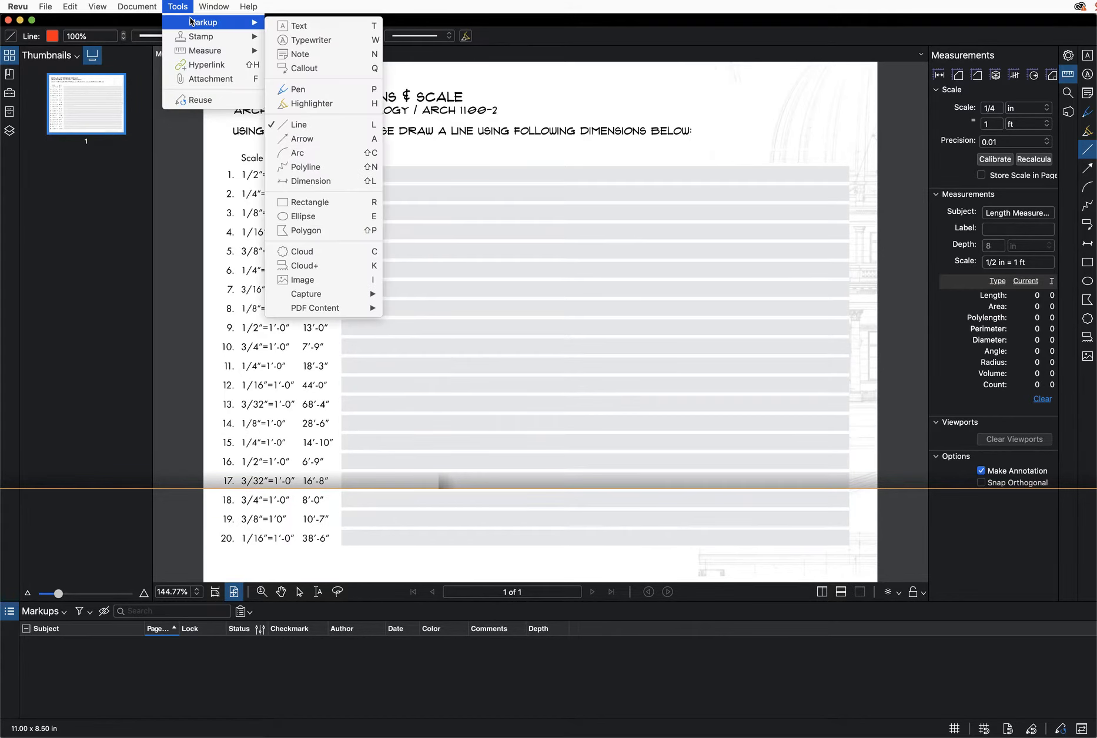
{"action": "left_click", "coordinate": [373, 129]}
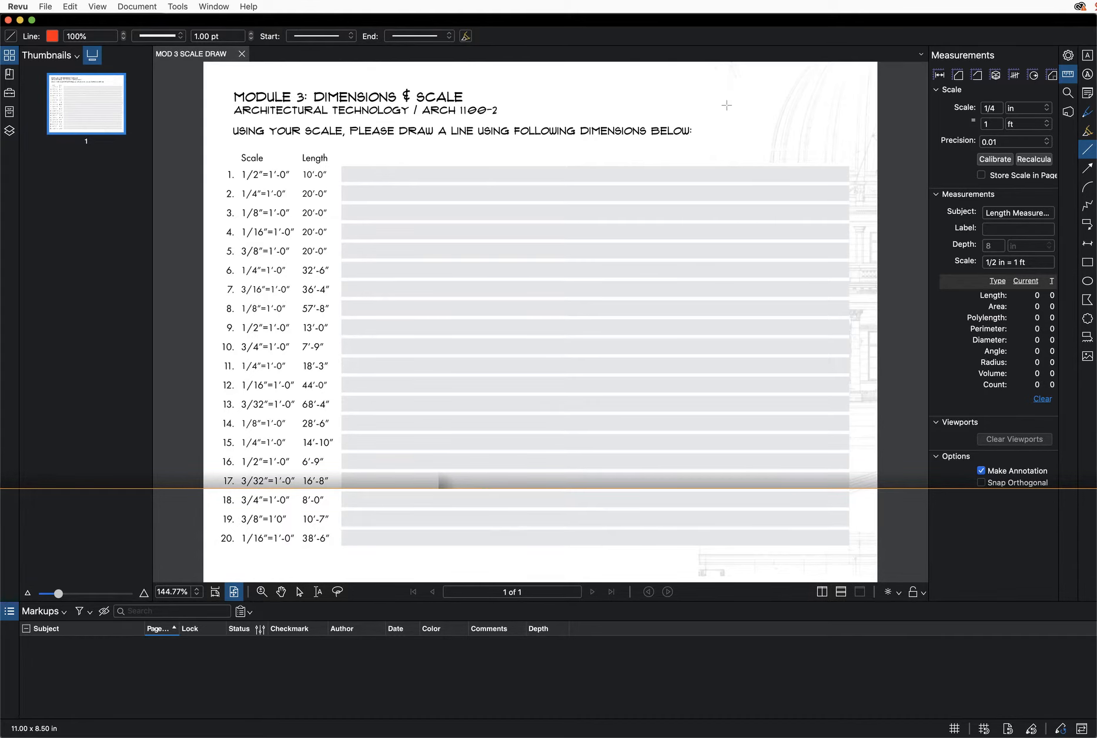
{"action": "key", "text": "Escape"}
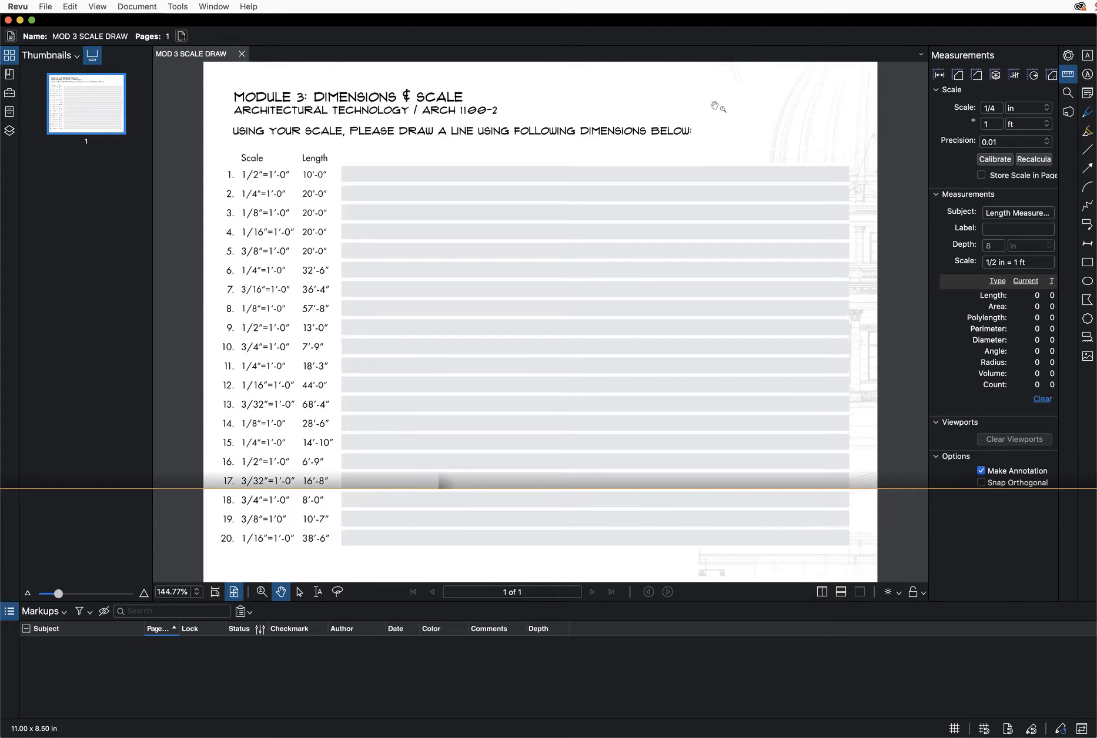
Draw a horizontal line about 3.25 in long in the answer bar of row 1 and show its properties.
{"action": "key", "text": "l"}
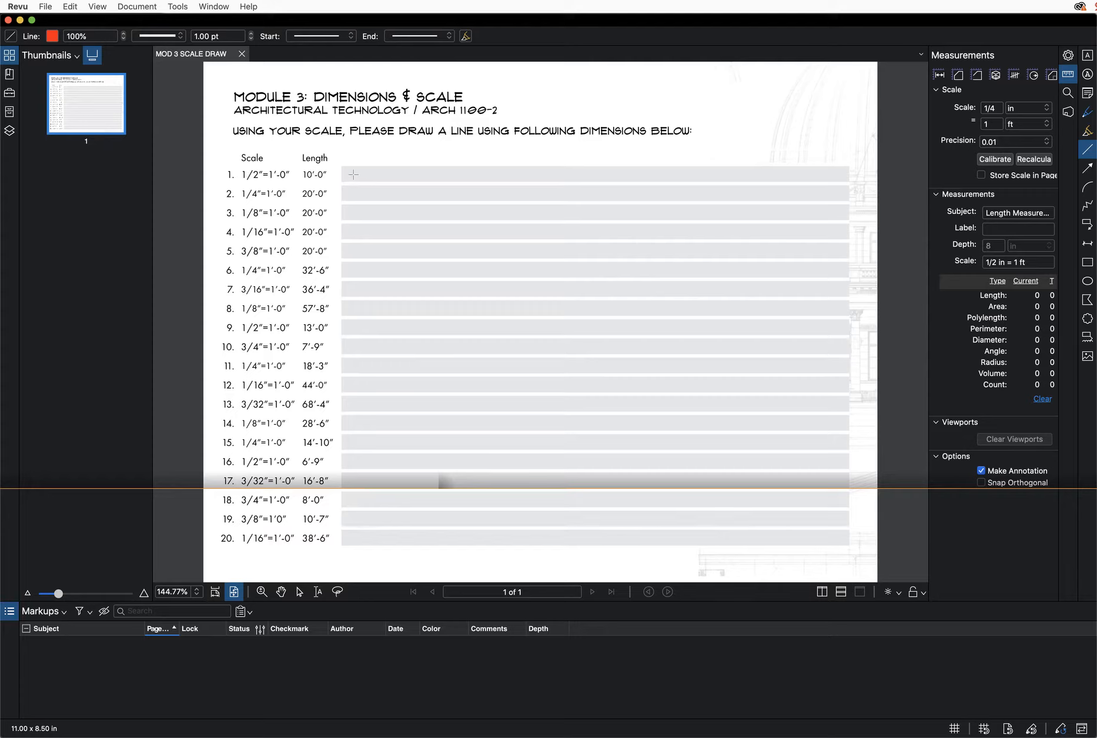
{"action": "left_click_drag", "start_coordinate": [353, 174], "coordinate": [553, 175]}
{"action": "left_click", "coordinate": [553, 175]}
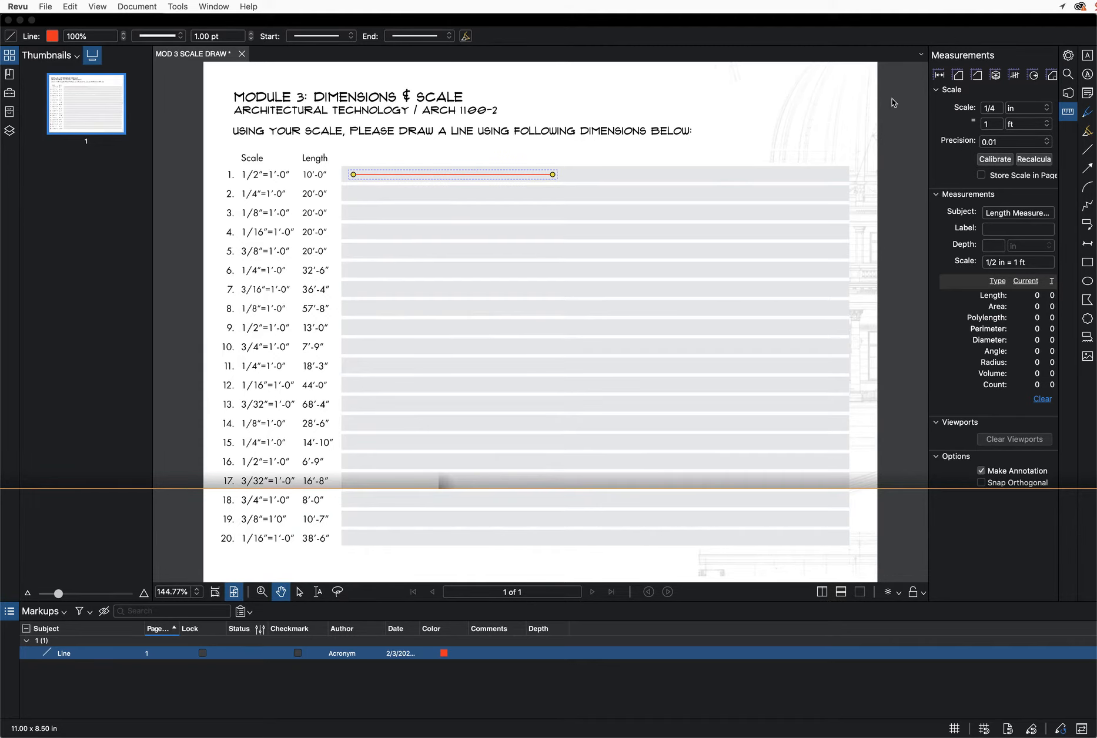
{"action": "left_click", "coordinate": [1070, 61]}
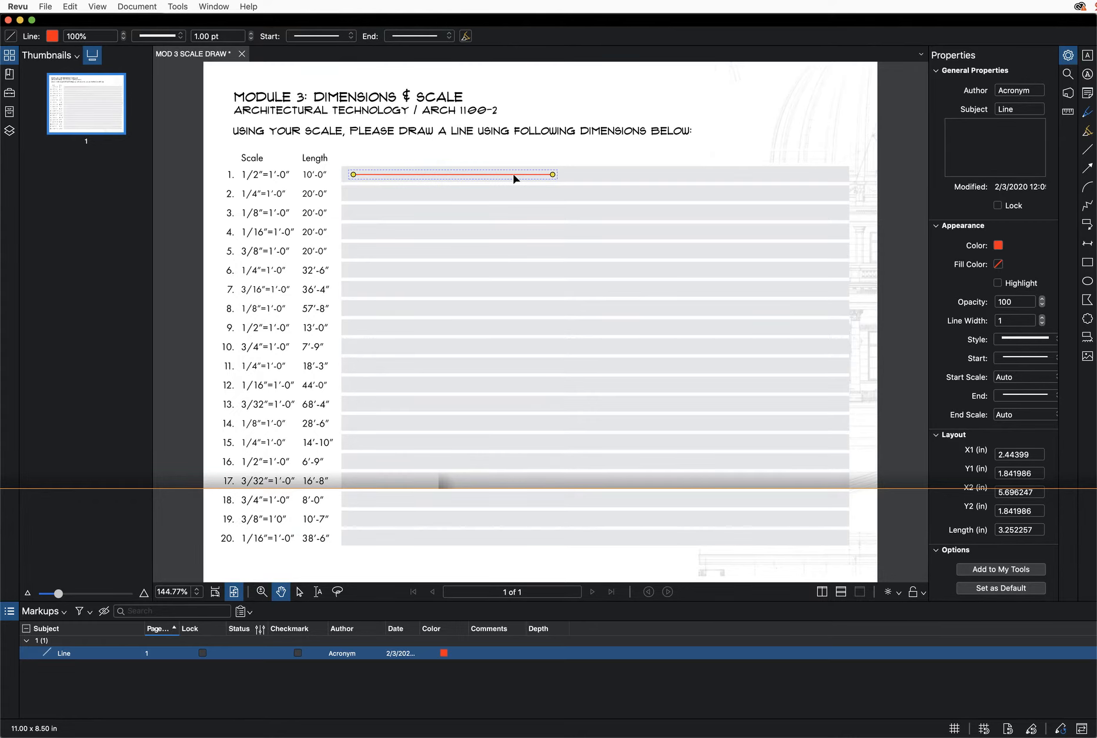
Set the row 1 line's length to 3.5 in.
{"action": "left_click", "coordinate": [1028, 529]}
{"action": "left_click", "coordinate": [1039, 529]}
{"action": "left_click_drag", "start_coordinate": [1039, 529], "coordinate": [977, 531]}
{"action": "type", "text": "3."}
{"action": "type", "text": "5"}
{"action": "key", "text": "Return"}
Set the row 1 line's length to 5 in.
{"action": "left_click", "coordinate": [1019, 529]}
{"action": "type", "text": "10"}
{"action": "key", "text": "BackSpace"}
{"action": "key", "text": "BackSpace"}
{"action": "type", "text": "5"}
{"action": "key", "text": "Return"}
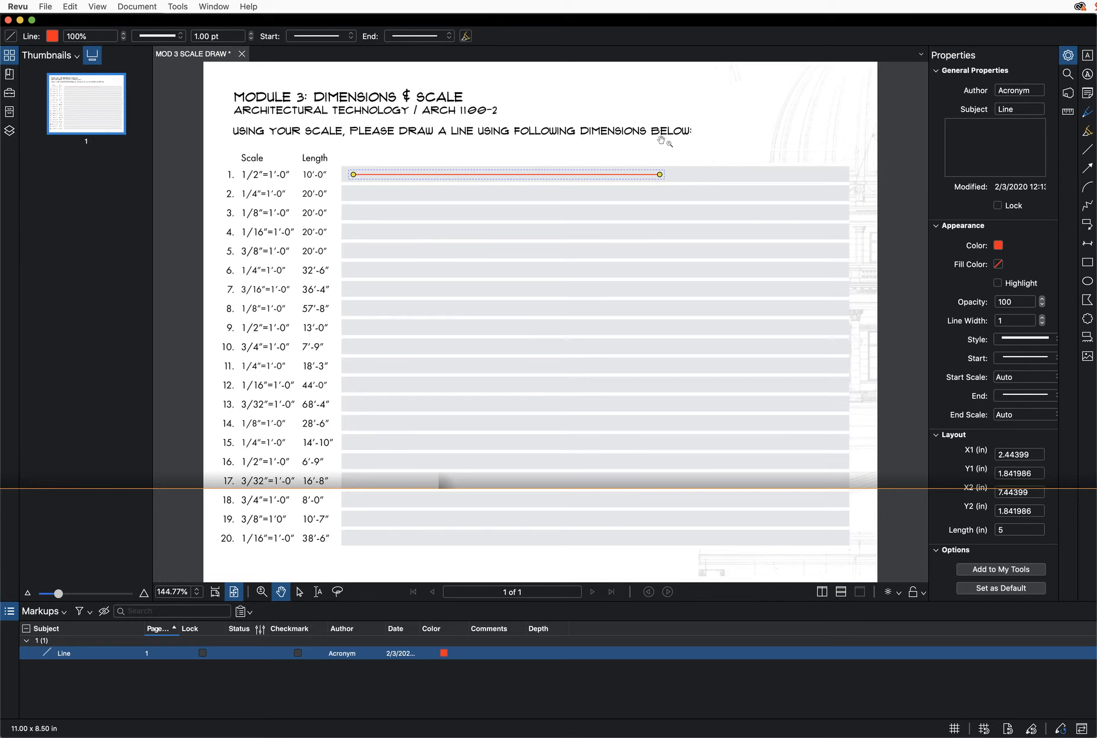
Set the measurement scale to 1/2 in = 1 ft.
{"action": "left_click", "coordinate": [1067, 113]}
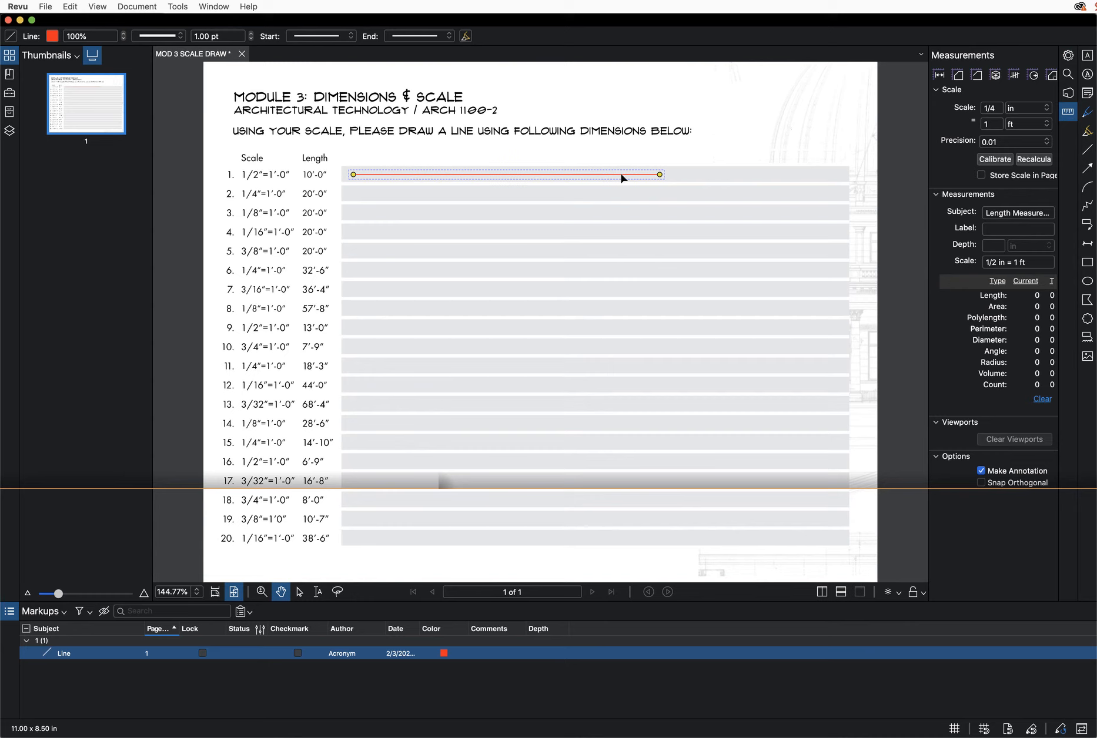
{"action": "left_click", "coordinate": [995, 108]}
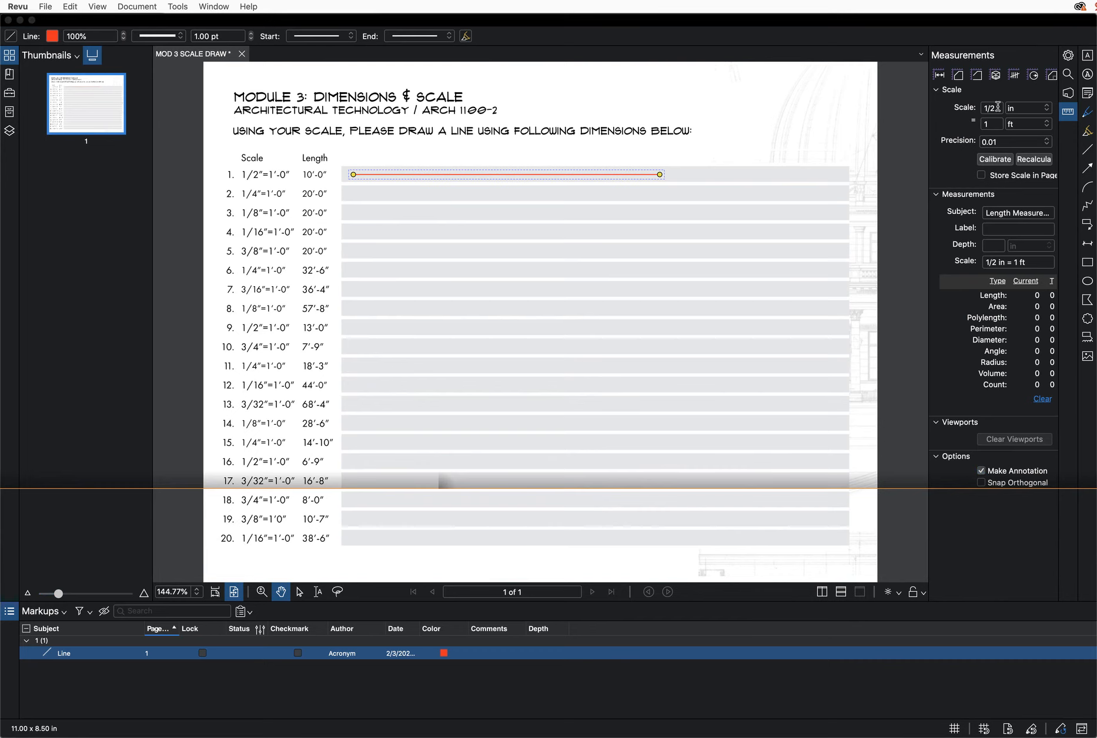
{"action": "left_click_drag", "start_coordinate": [997, 107], "coordinate": [966, 106]}
{"action": "type", "text": "1/2"}
Add a length measurement from the start to the end of the row 1 line.
{"action": "left_click", "coordinate": [939, 76]}
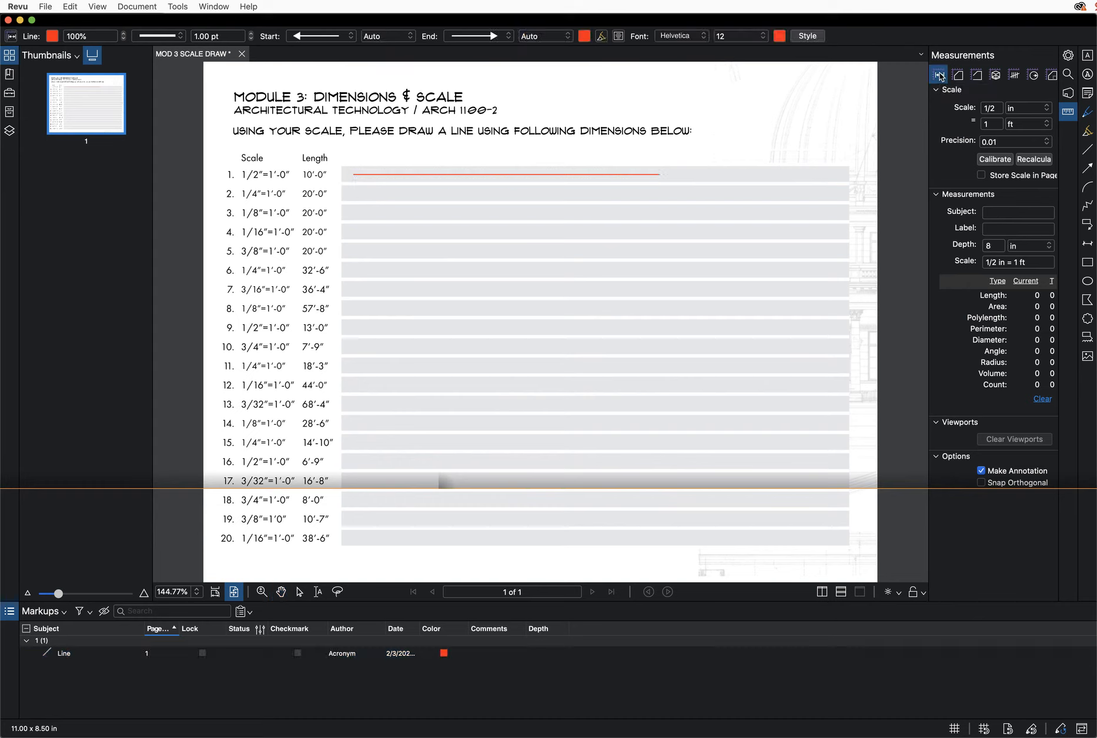
{"action": "left_click", "coordinate": [352, 175]}
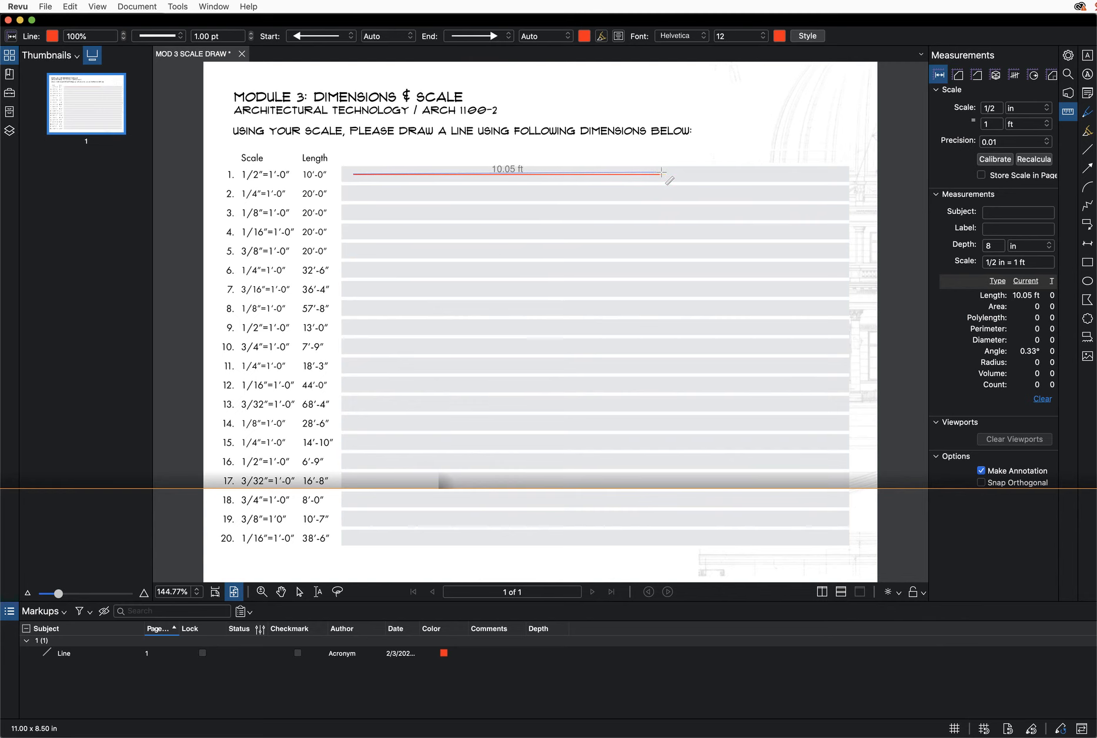
{"action": "left_click", "coordinate": [661, 173]}
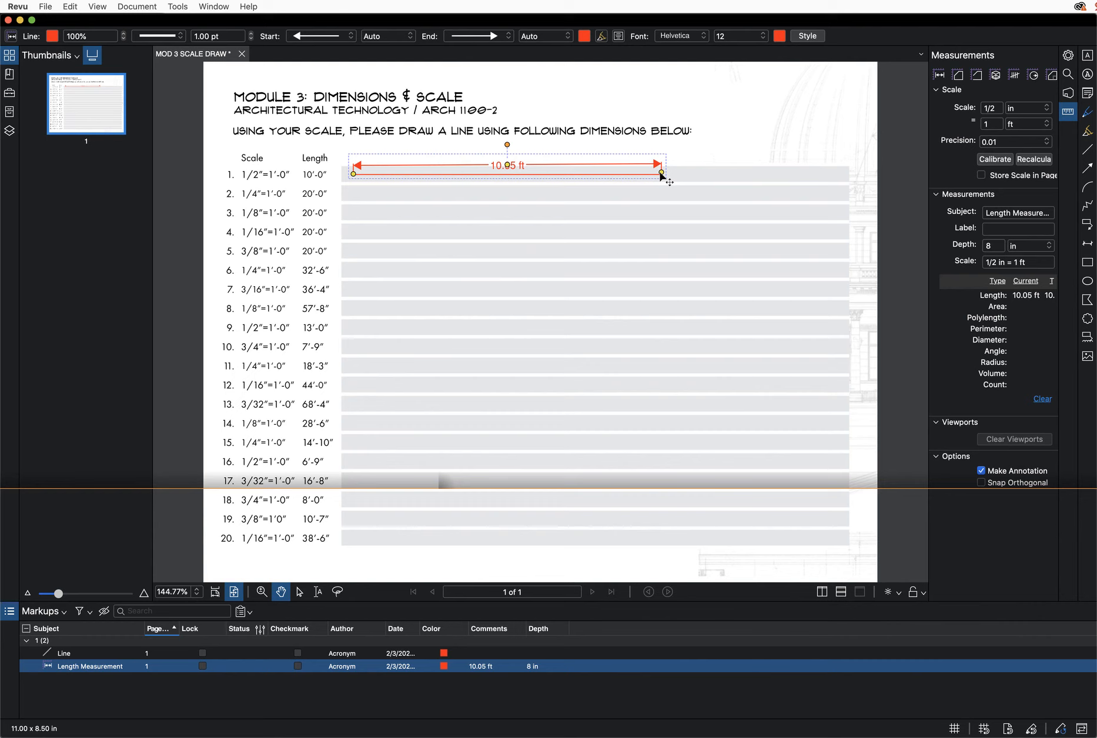
{"action": "left_click", "coordinate": [707, 147]}
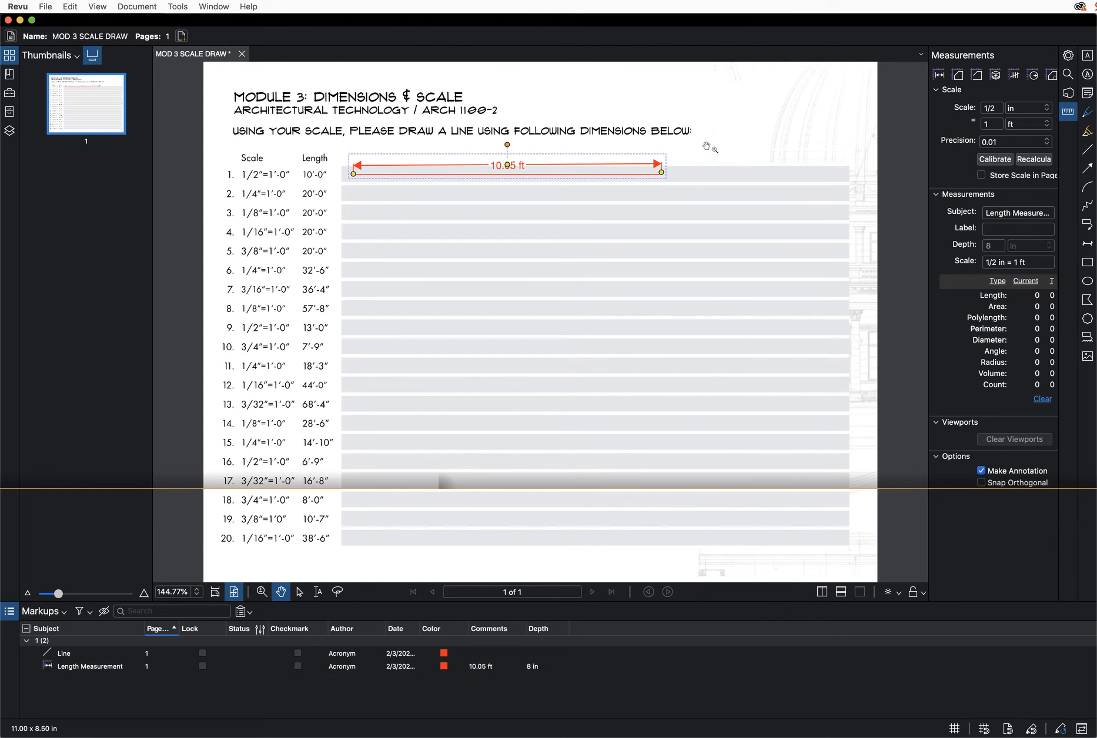